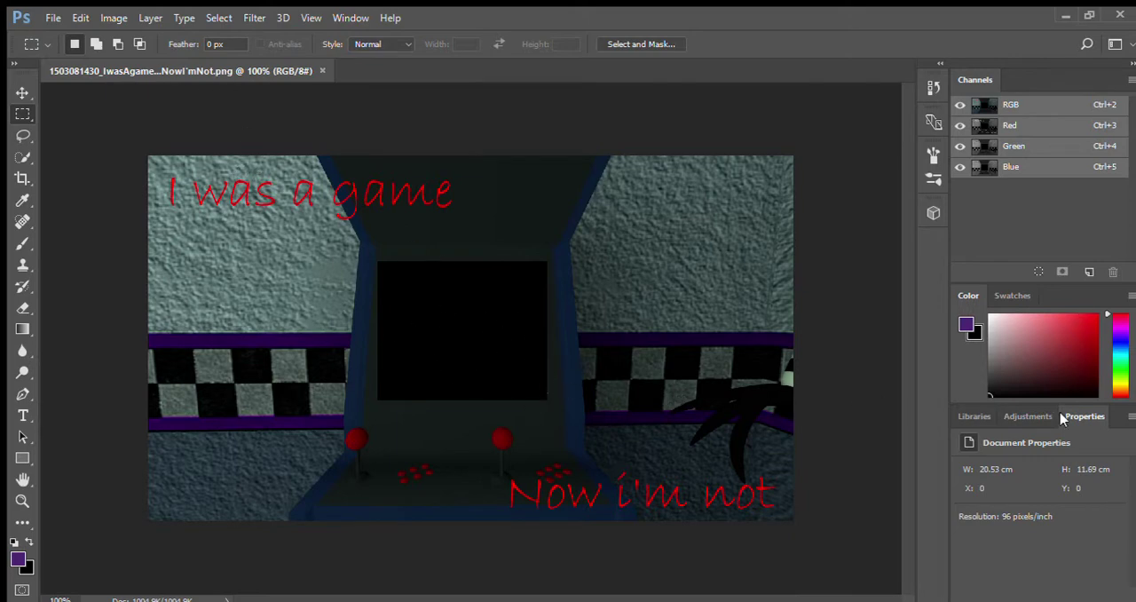
- Add a Brightness/Contrast adjustment layer with Brightness set to 150
{"action": "left_click", "coordinate": [1027, 415]}
{"action": "left_click", "coordinate": [993, 549]}
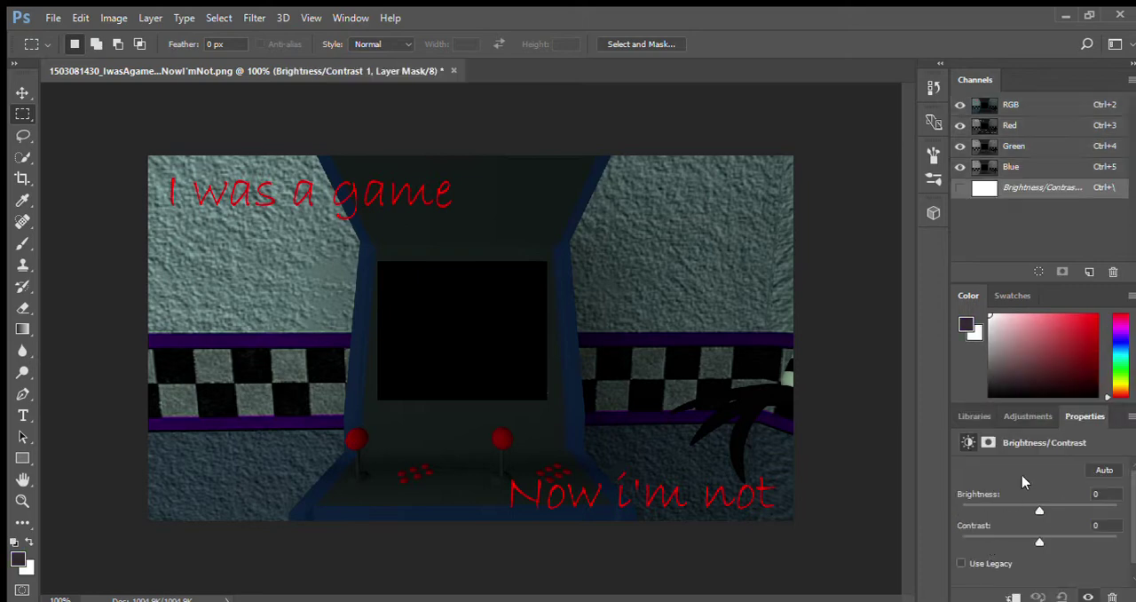
{"action": "left_click_drag", "start_coordinate": [1044, 509], "coordinate": [1117, 510]}
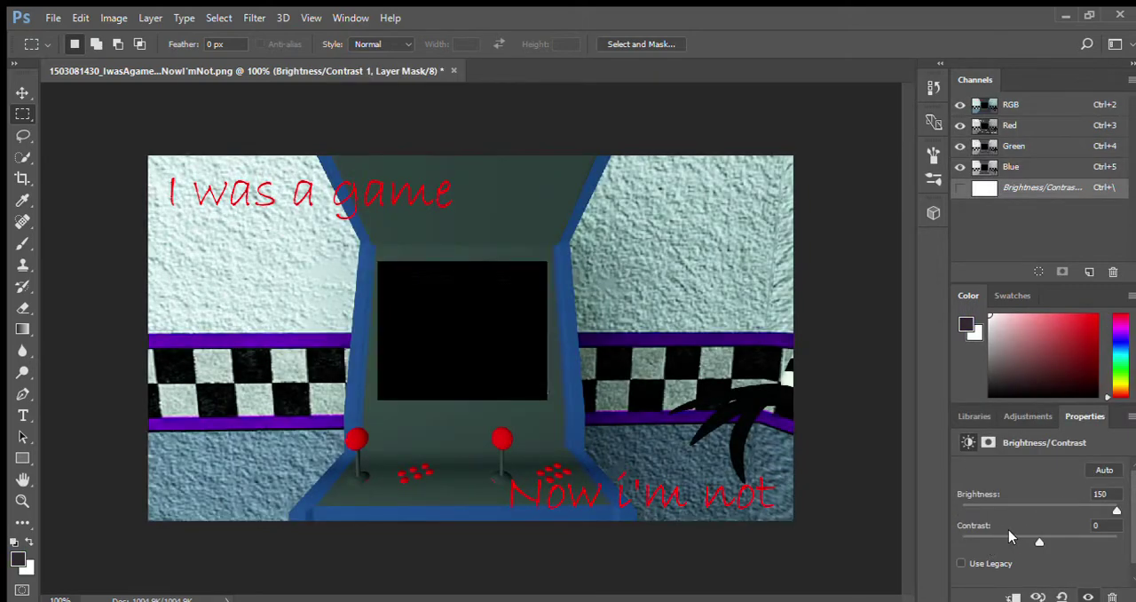
- Stack a second Brightness/Contrast layer with Brightness 150 and Contrast -50
{"action": "left_click", "coordinate": [1028, 415]}
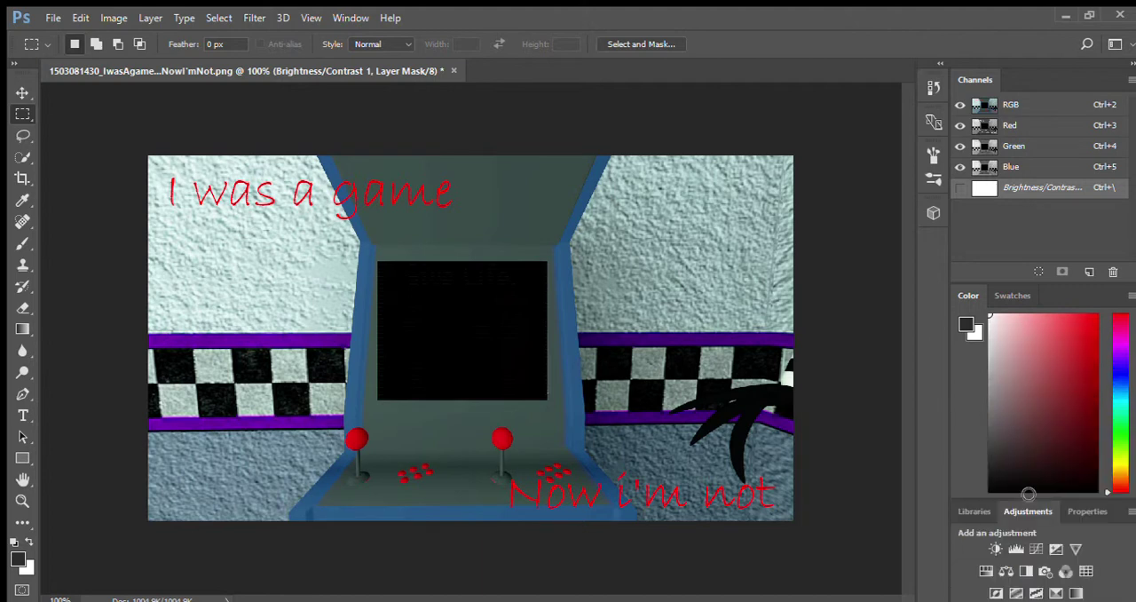
{"action": "left_click", "coordinate": [996, 549]}
{"action": "left_click_drag", "start_coordinate": [1038, 509], "coordinate": [1117, 509]}
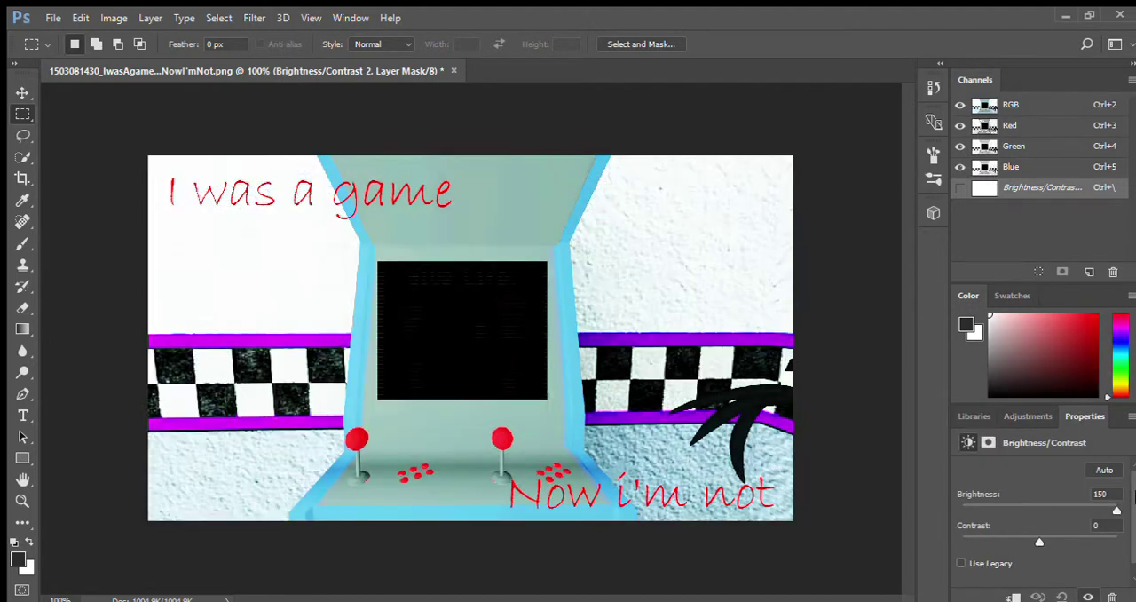
{"action": "left_click_drag", "start_coordinate": [1039, 541], "coordinate": [1117, 542]}
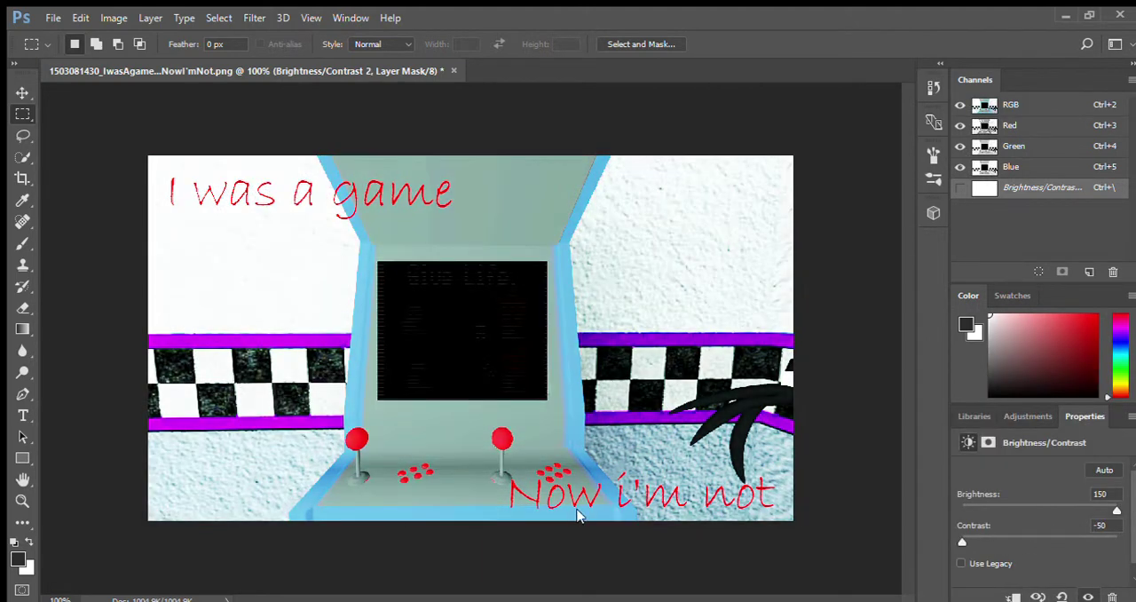
{"action": "left_click", "coordinate": [1028, 415]}
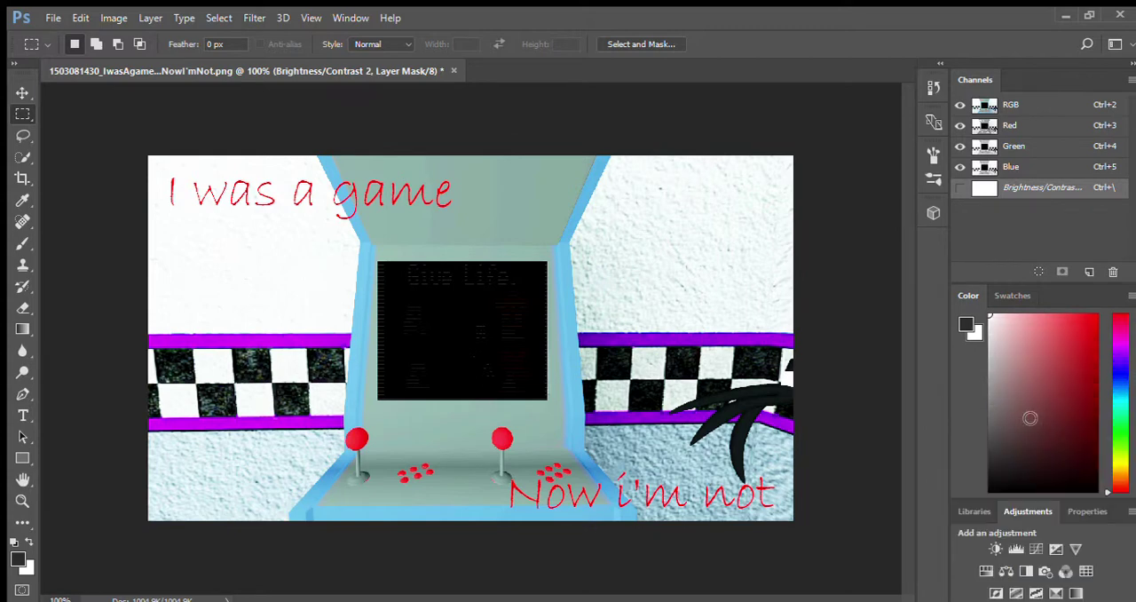
- Add a third Brightness/Contrast layer at Brightness 150, Contrast -50, revealing 'Give Life'
{"action": "left_click", "coordinate": [996, 548]}
{"action": "left_click_drag", "start_coordinate": [1038, 509], "coordinate": [1117, 511]}
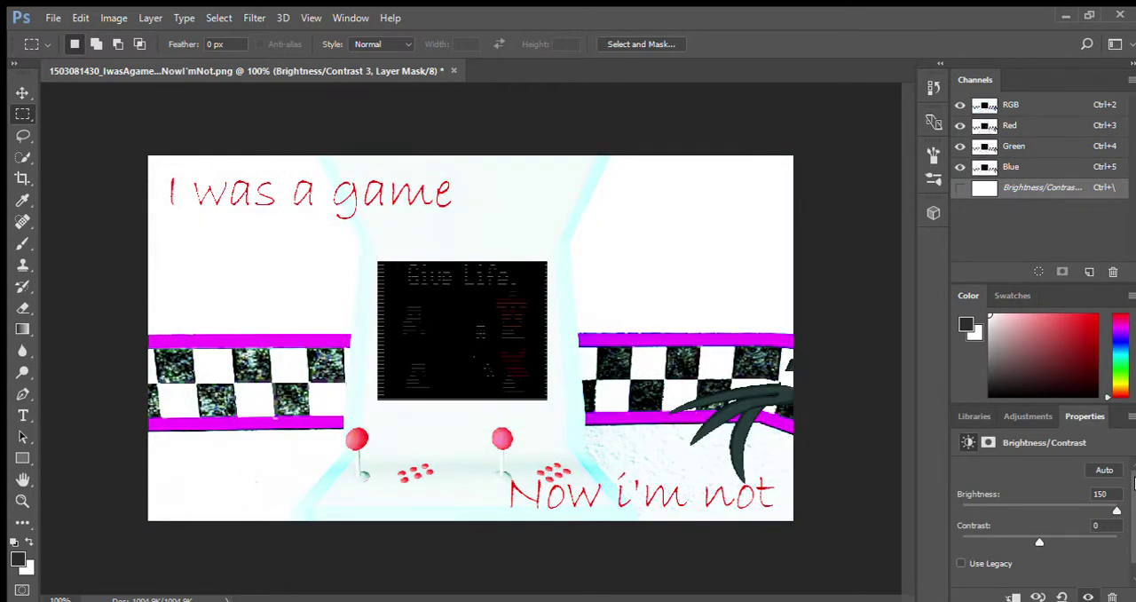
{"action": "left_click_drag", "start_coordinate": [1039, 542], "coordinate": [962, 542]}
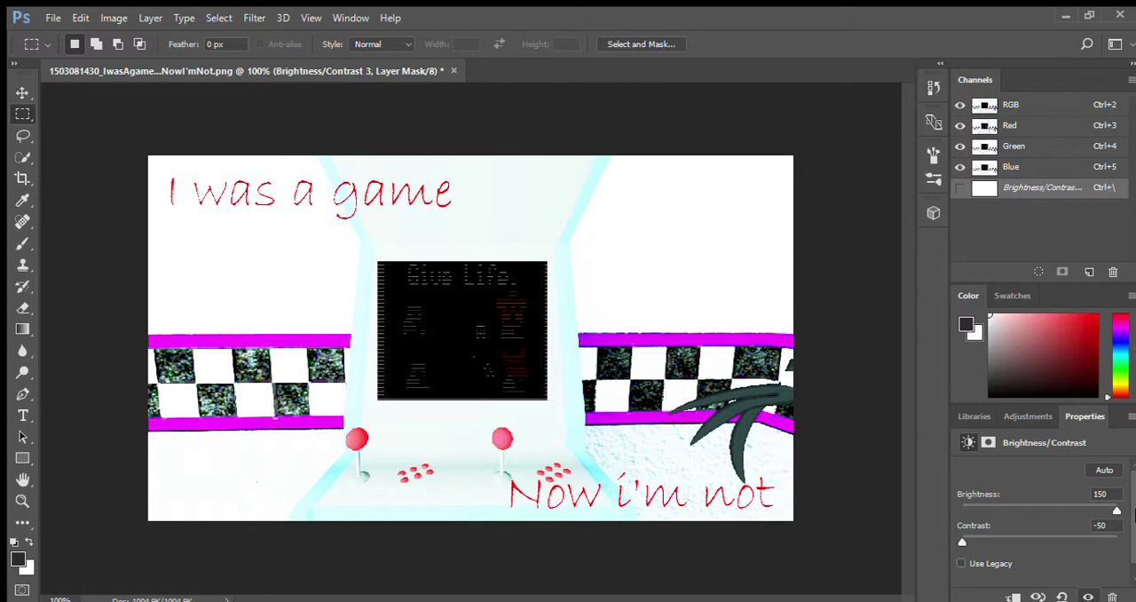
- Undo the third and second Brightness/Contrast adjustment layers to restore the dark image
{"action": "key", "text": "ctrl+z"}
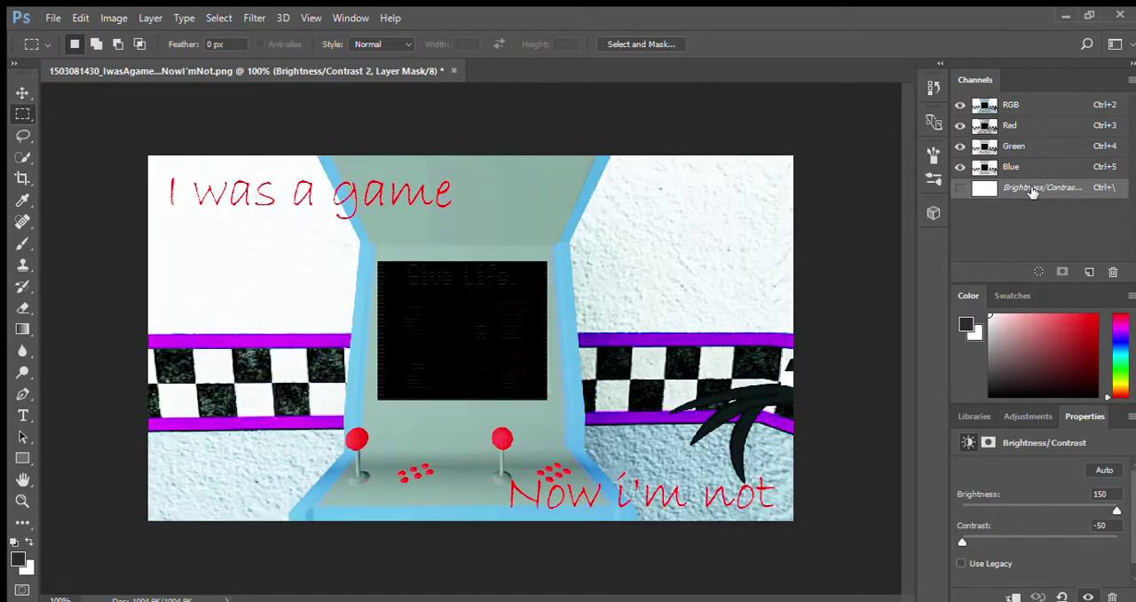
{"action": "key", "text": "ctrl+z"}
{"action": "key", "text": "ctrl+z"}
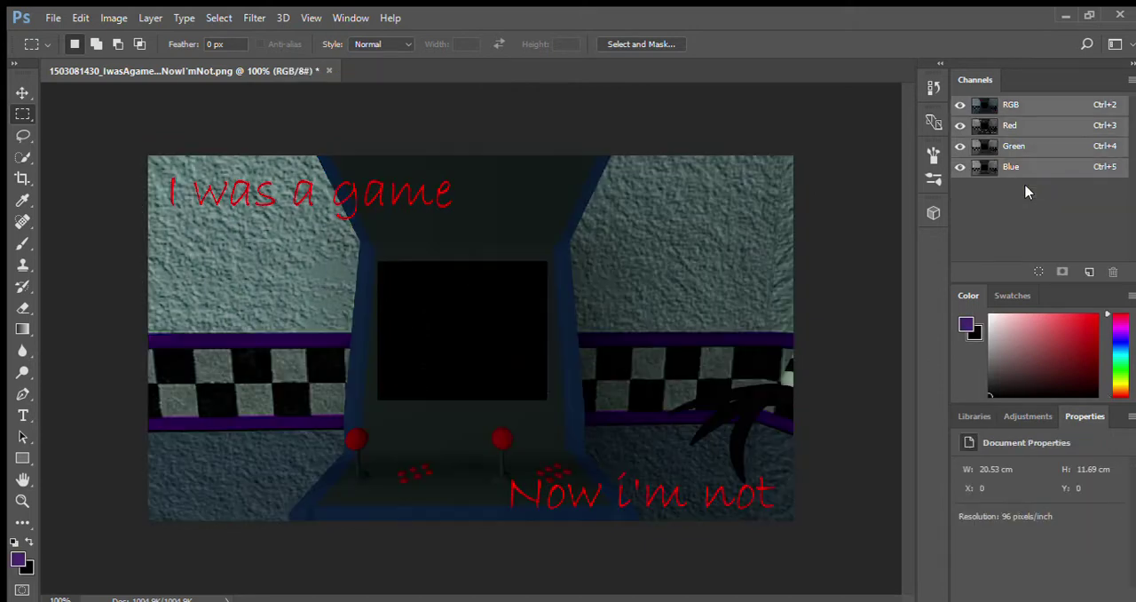